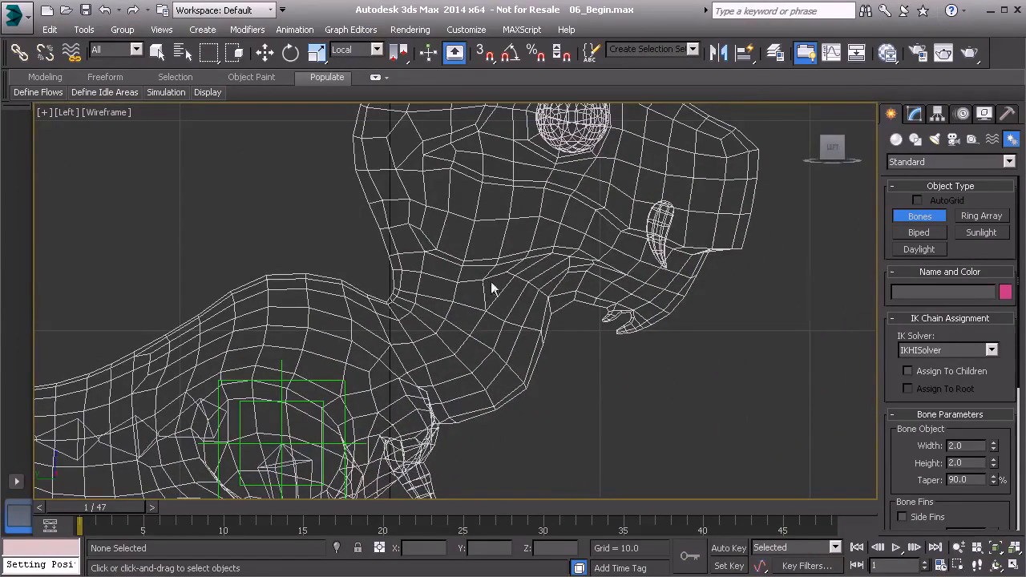
click(405, 367)
click(459, 333)
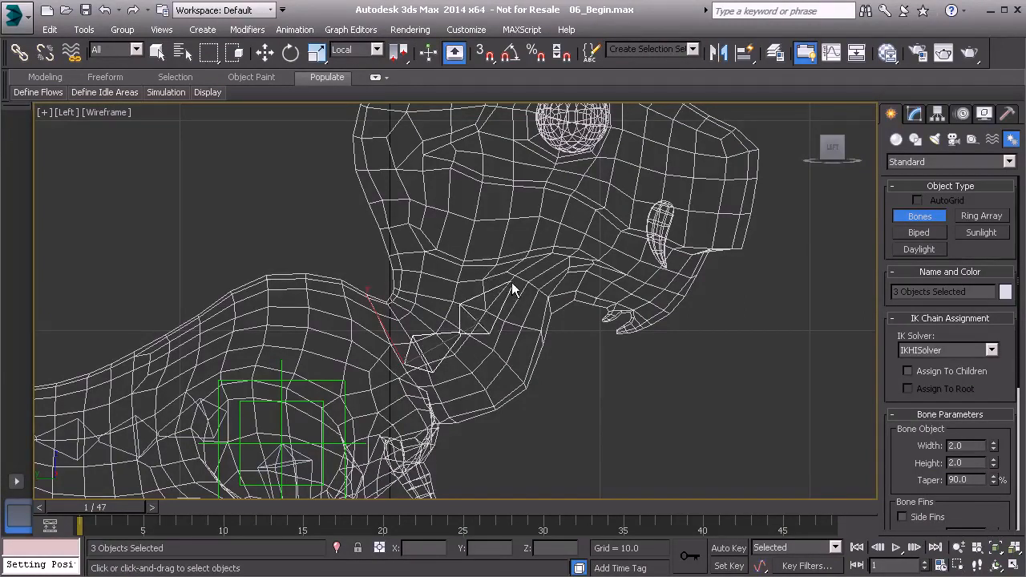
right_click(484, 278)
key(ctrl+z)
key(Delete)
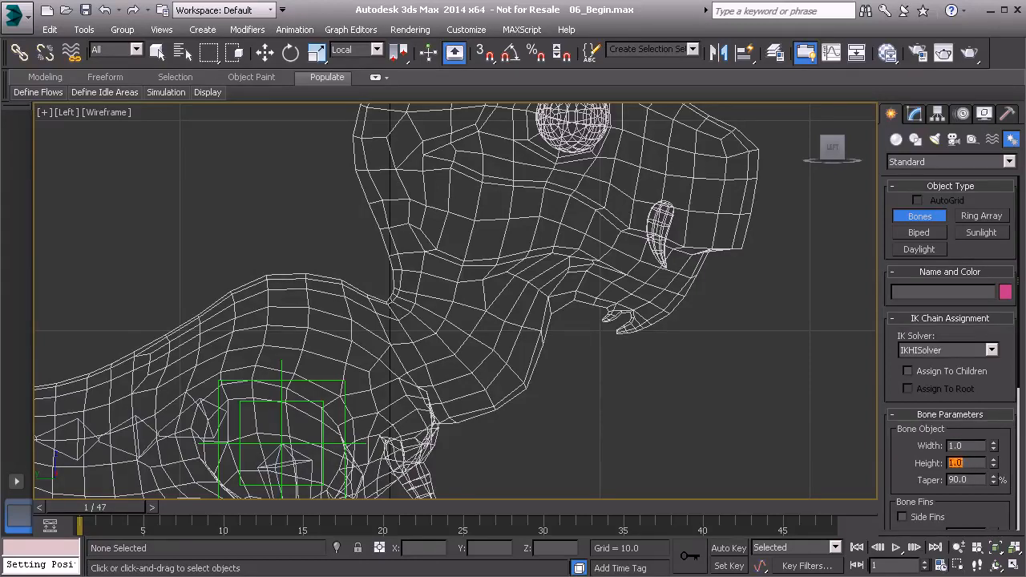
Draw a three-bone chain plus end bone up the dinosaur's neck in the Left view, with bone width and height set to 1.0
middle_drag(561, 355, 582, 361)
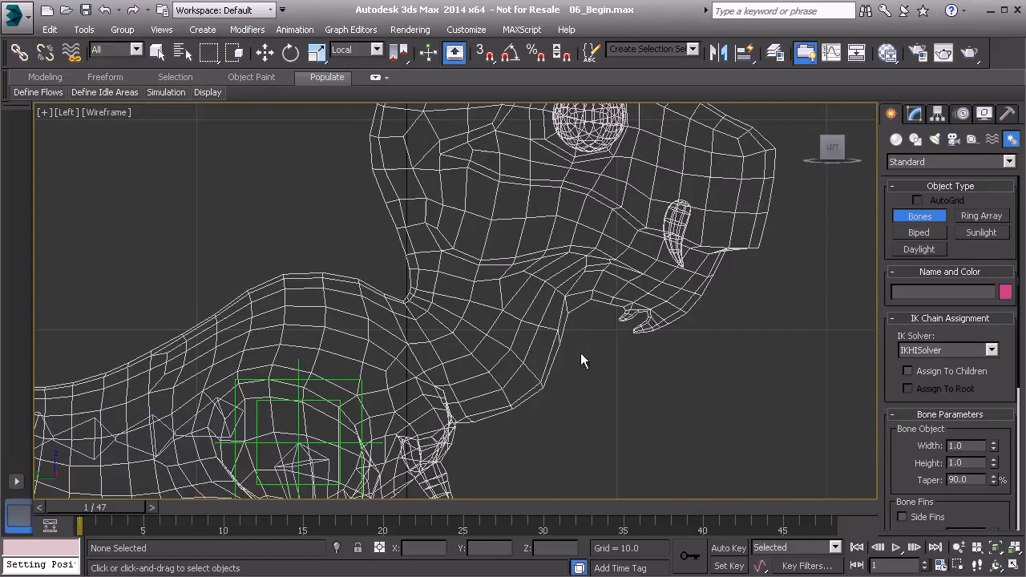
click(424, 370)
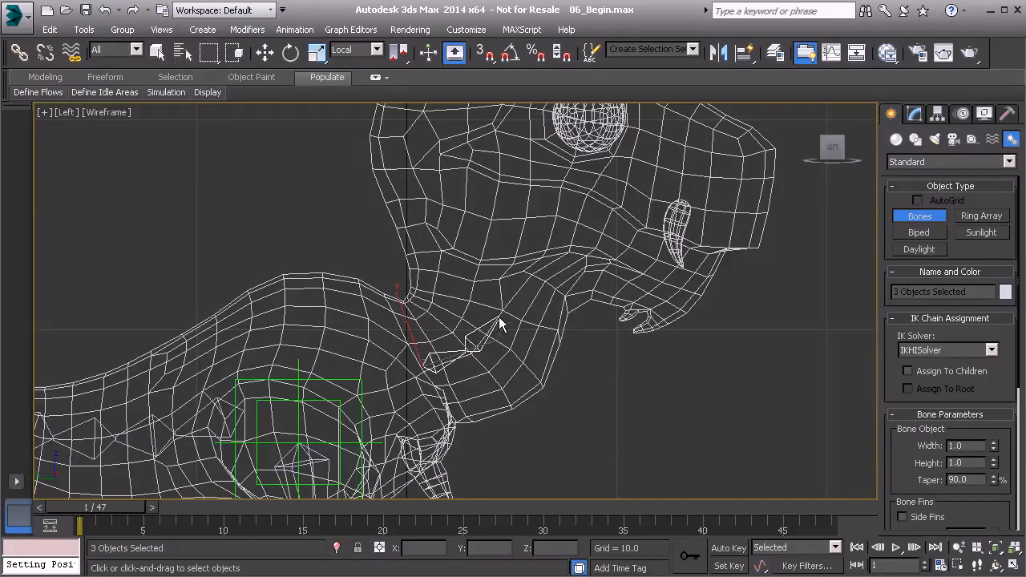
click(513, 277)
right_click(516, 234)
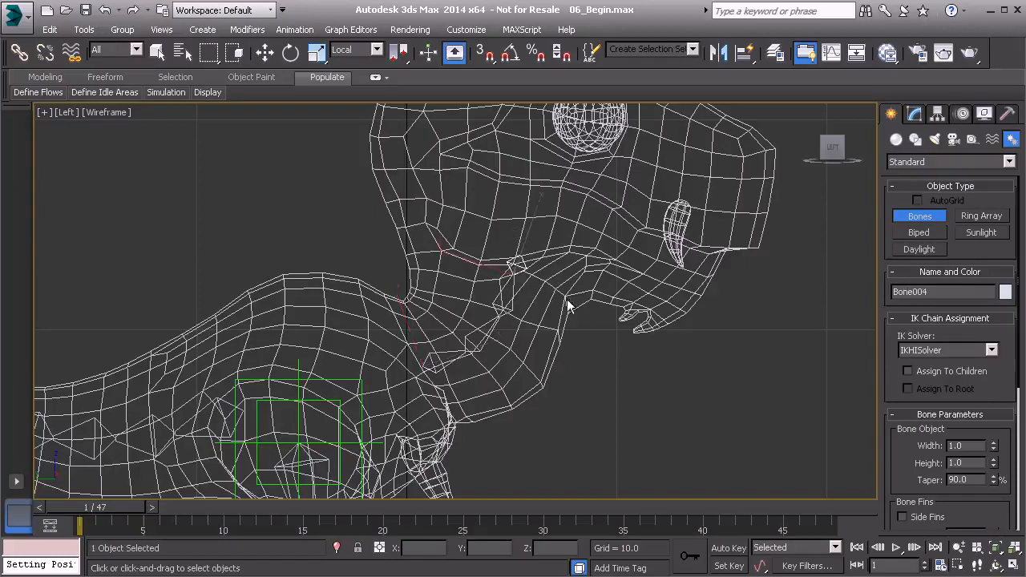
right_click(610, 349)
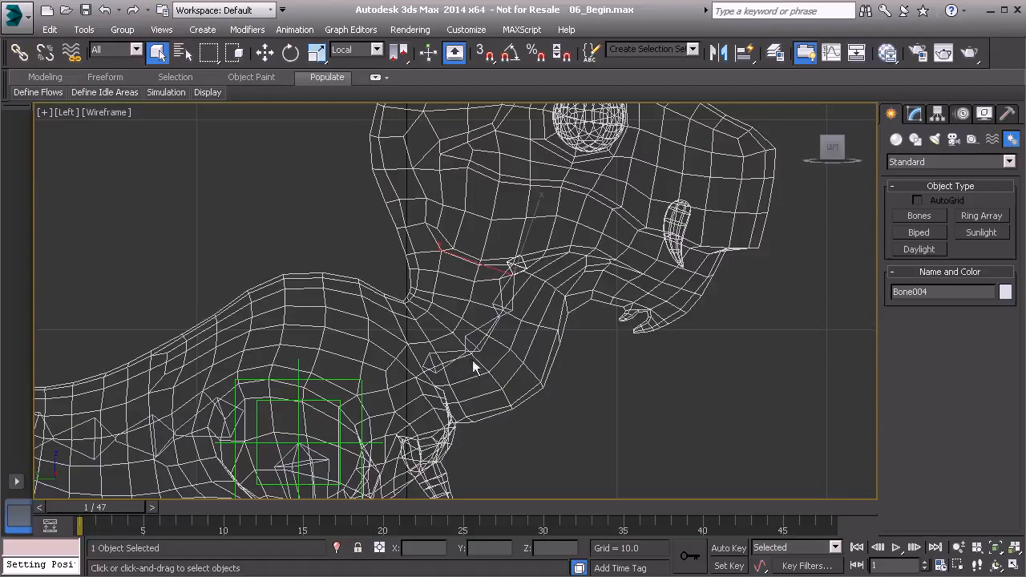
Draw a head bone plus end bone from above the neck chain's tip to the top of the snout, with bone width and height 2.0
scroll(483, 396, up, 5)
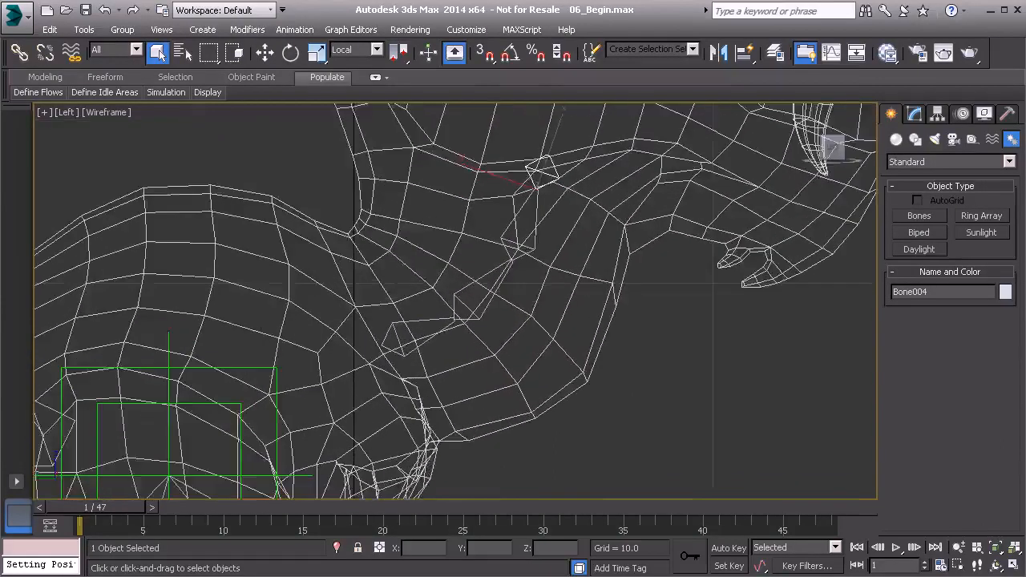
scroll(463, 396, down, 2)
middle_drag(513, 289, 413, 431)
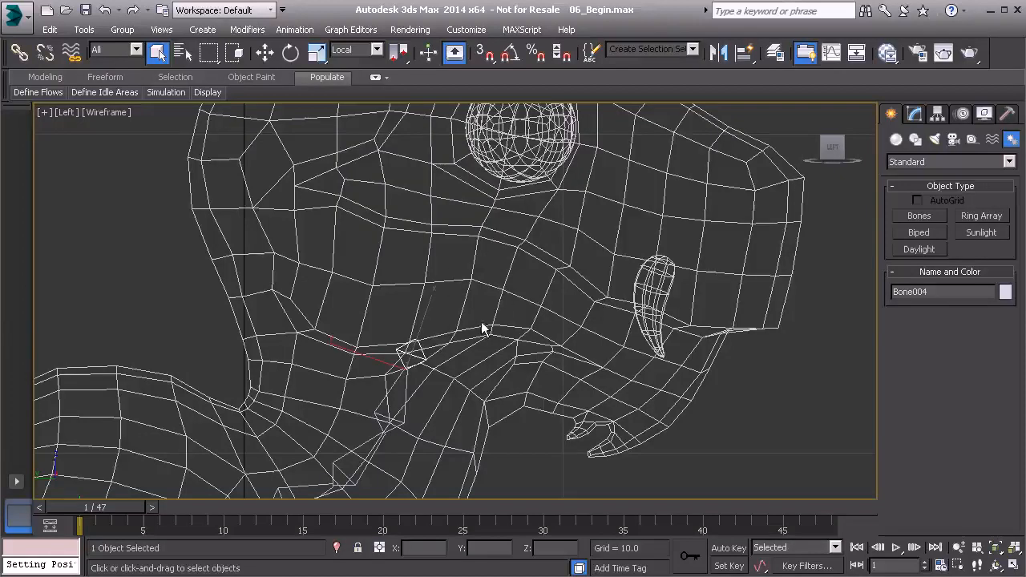
scroll(452, 297, down, 2)
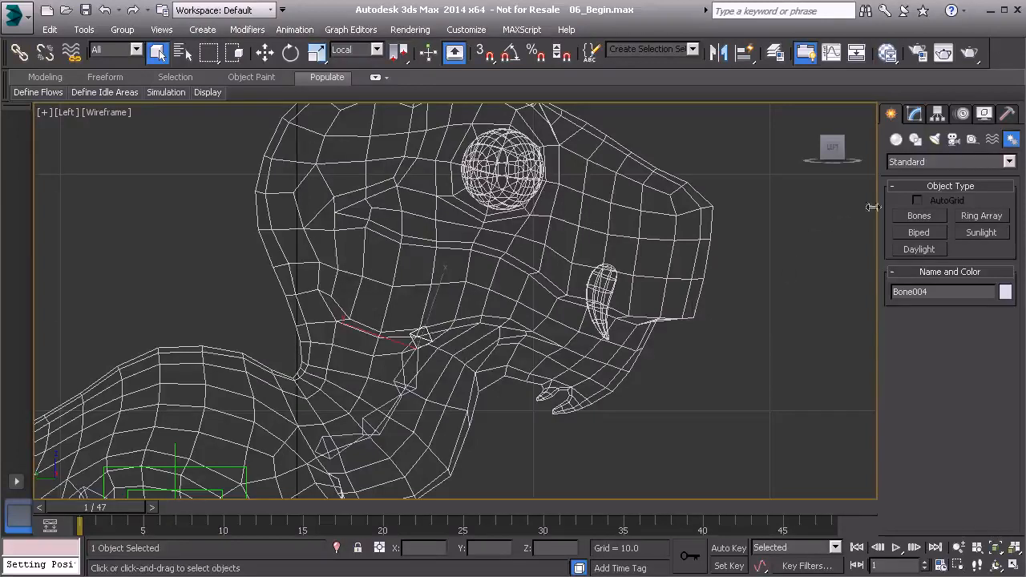
click(914, 215)
scroll(435, 348, up, 2)
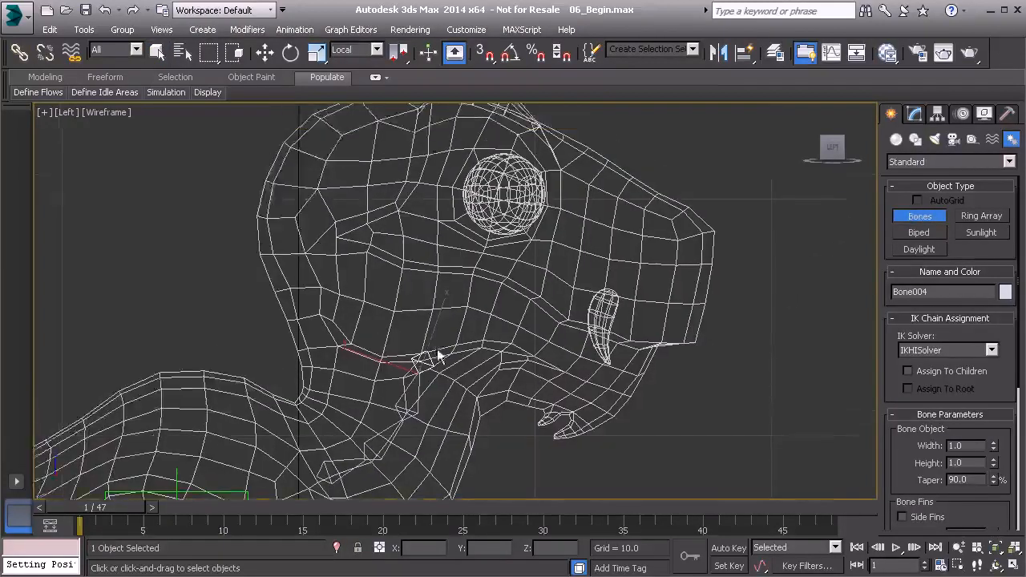
scroll(435, 362, up, 1)
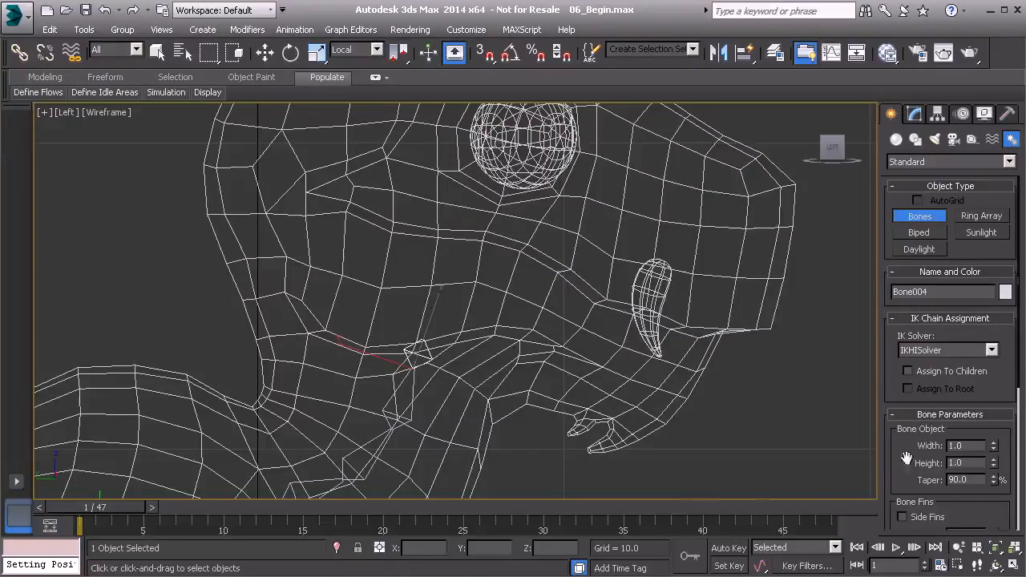
click(968, 446)
middle_drag(508, 297, 470, 348)
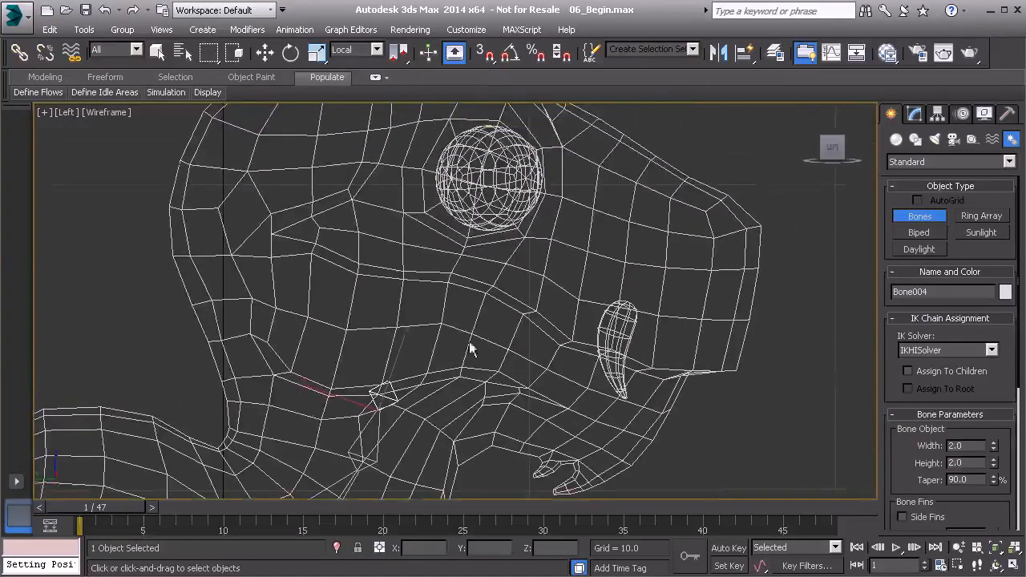
click(370, 366)
right_click(681, 183)
click(672, 159)
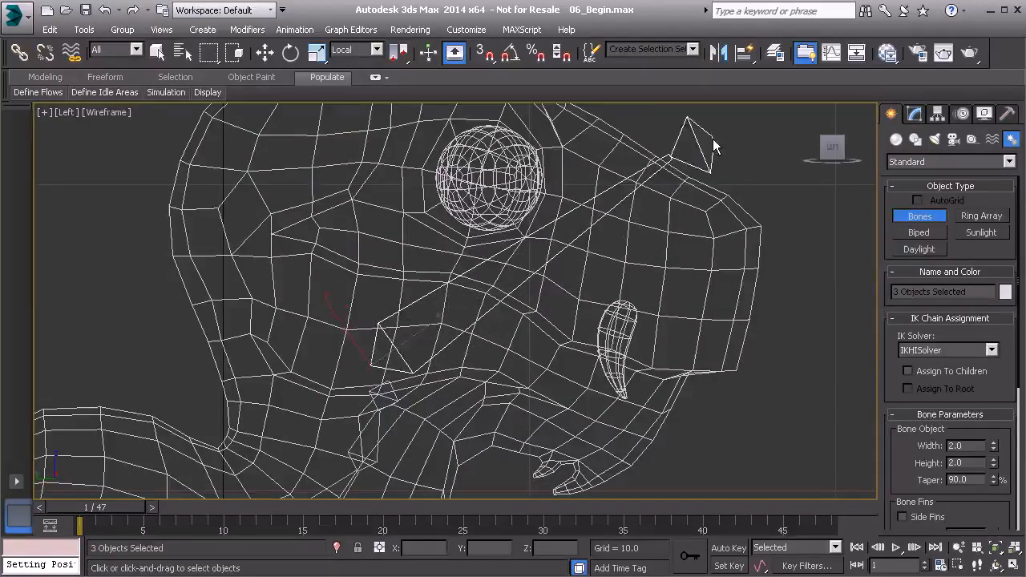
right_click(774, 193)
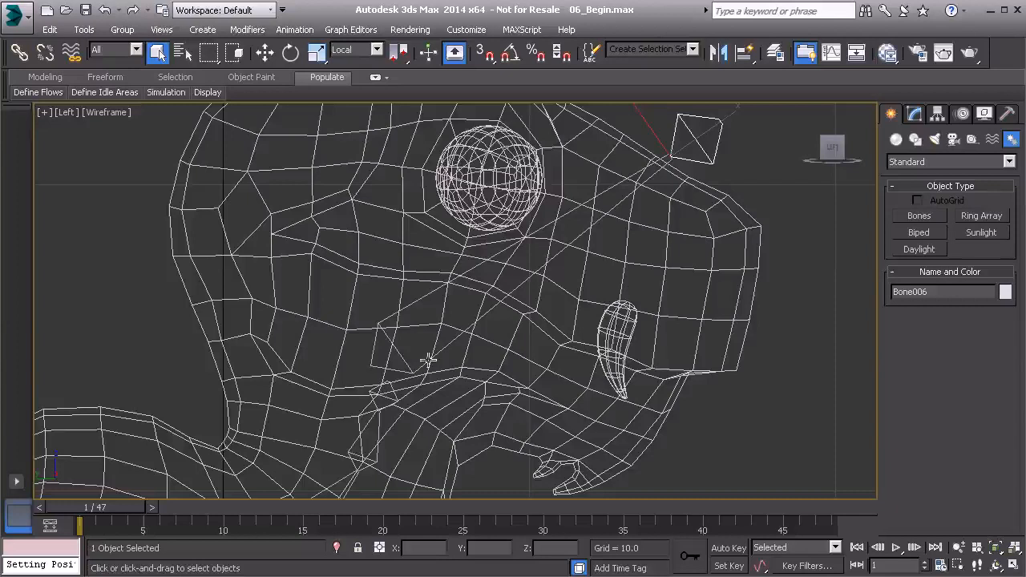
In the Perspective view, align the large head bone to the small end bone at the tip of the neck chain
key(alt+w)
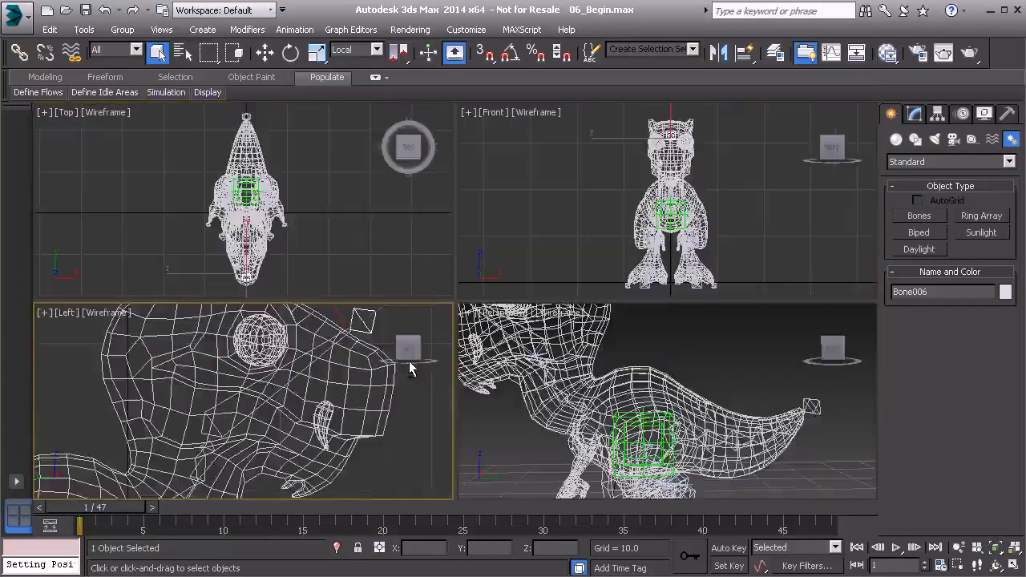
right_click(676, 353)
key(alt+w)
middle_drag(367, 322, 694, 482)
middle_drag(528, 391, 531, 409)
scroll(500, 386, up, 3)
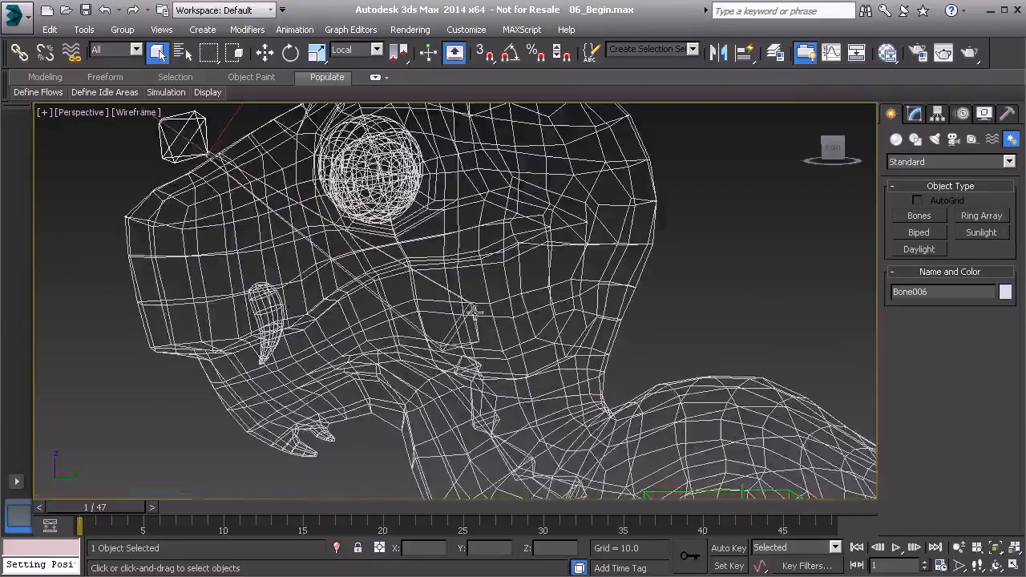
click(498, 353)
scroll(498, 349, up, 2)
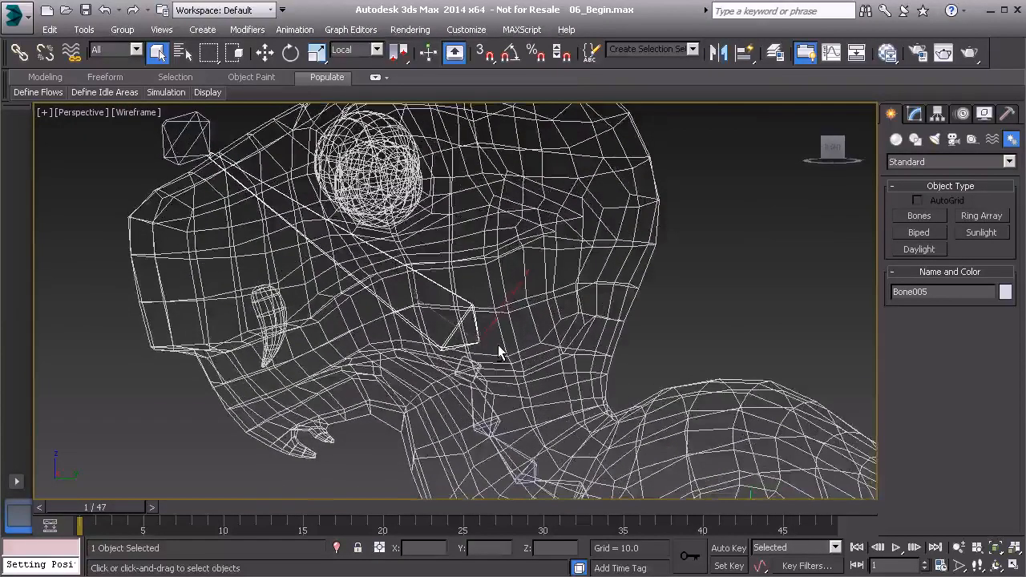
key(alt+a)
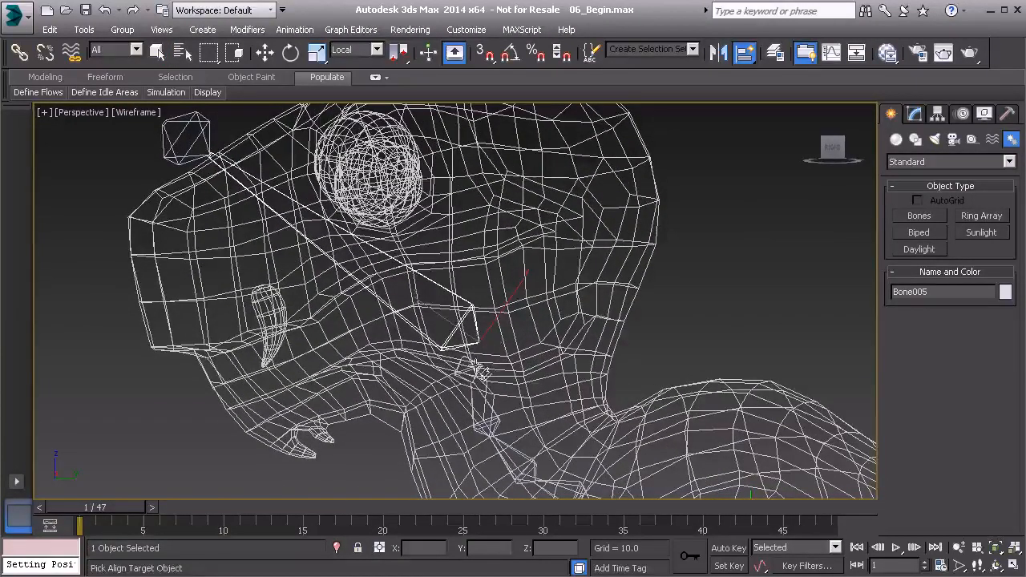
click(479, 368)
key(w)
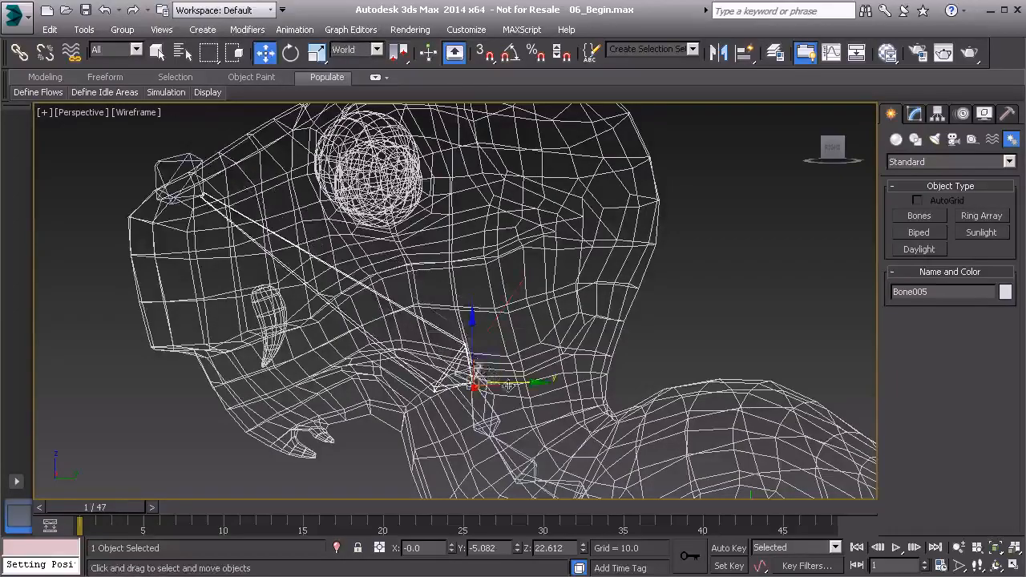
Add all six neck and head bones, including both end bones, to the Skeleton layer
alt+middle_drag(576, 409, 499, 327)
click(542, 419)
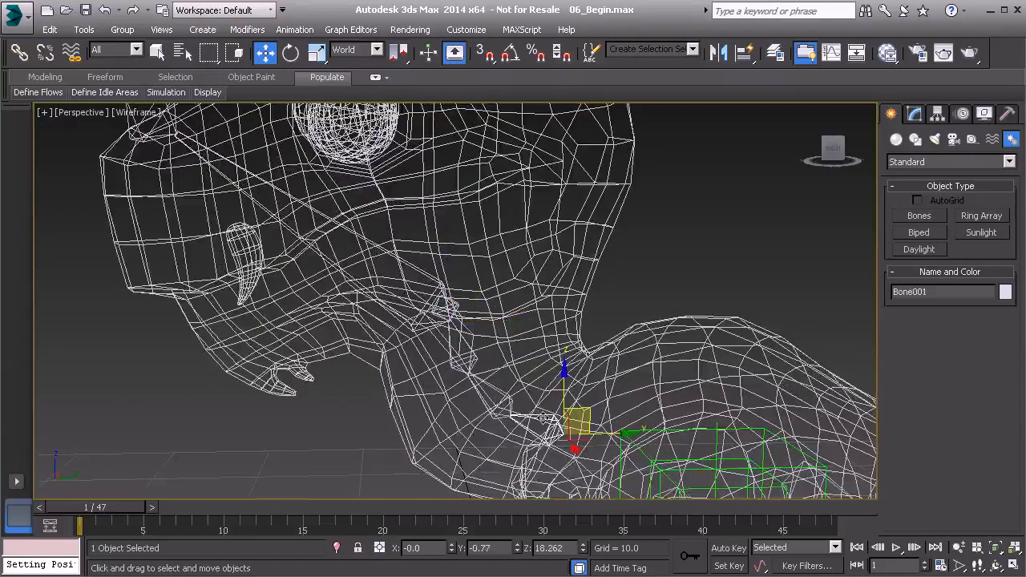
ctrl+click(505, 394)
ctrl+click(475, 358)
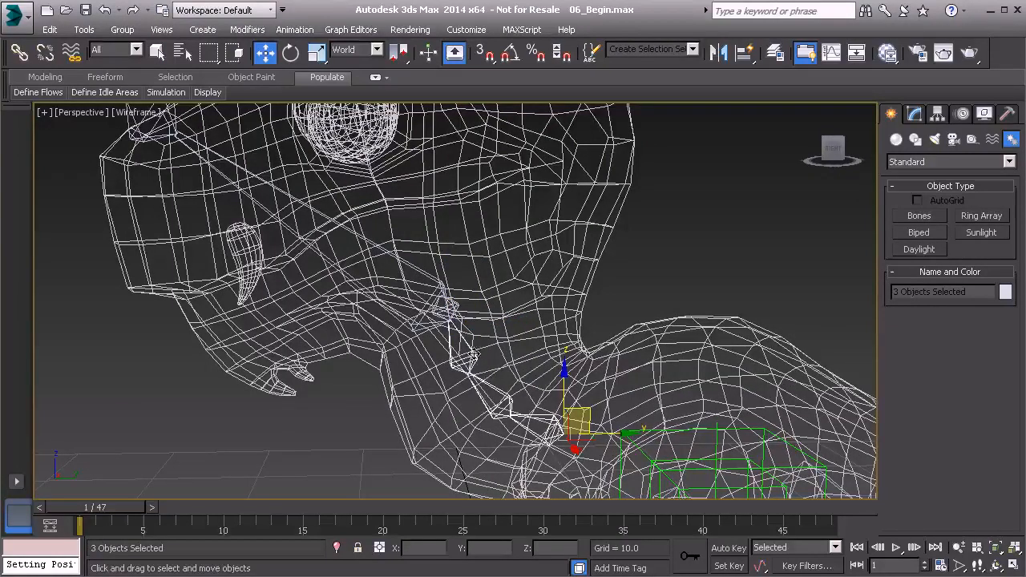
ctrl+click(449, 304)
ctrl+click(425, 282)
middle_drag(425, 282, 557, 342)
ctrl+click(279, 182)
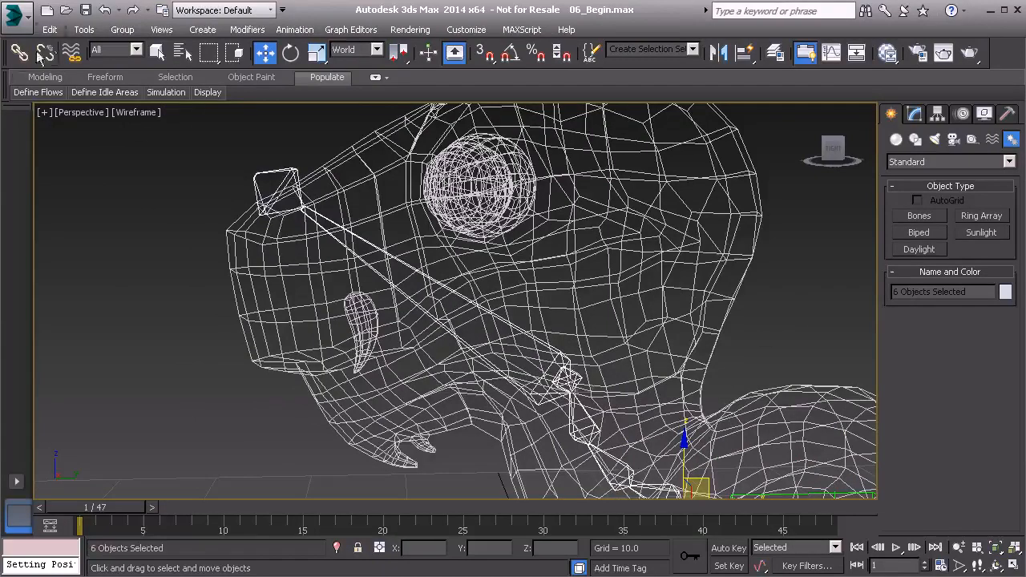
click(85, 29)
click(110, 156)
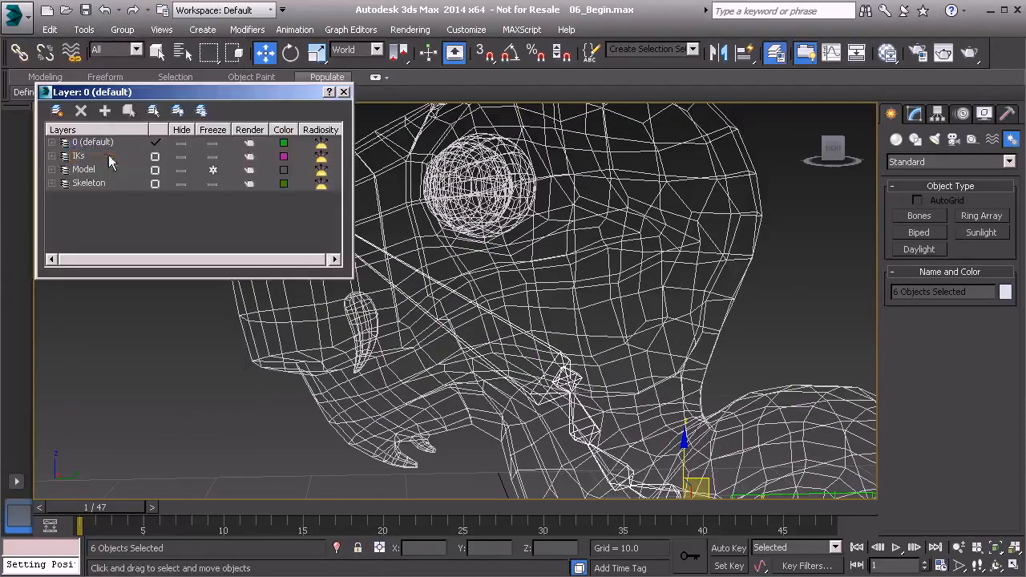
click(88, 184)
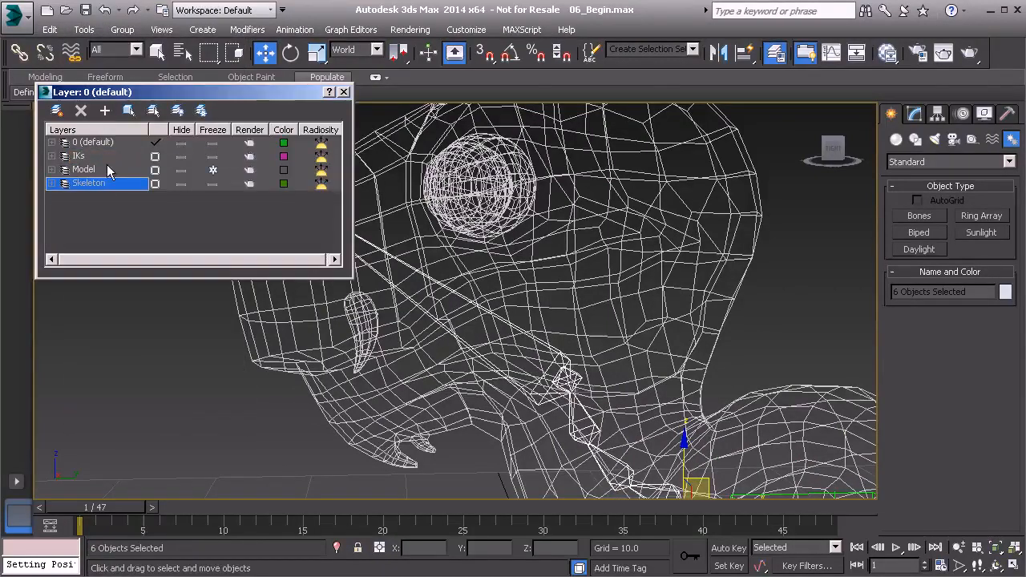
click(345, 94)
Link the head bone to the end bone at the tip of the neck chain as its parent
middle_drag(441, 240, 303, 213)
click(389, 276)
scroll(431, 305, up, 5)
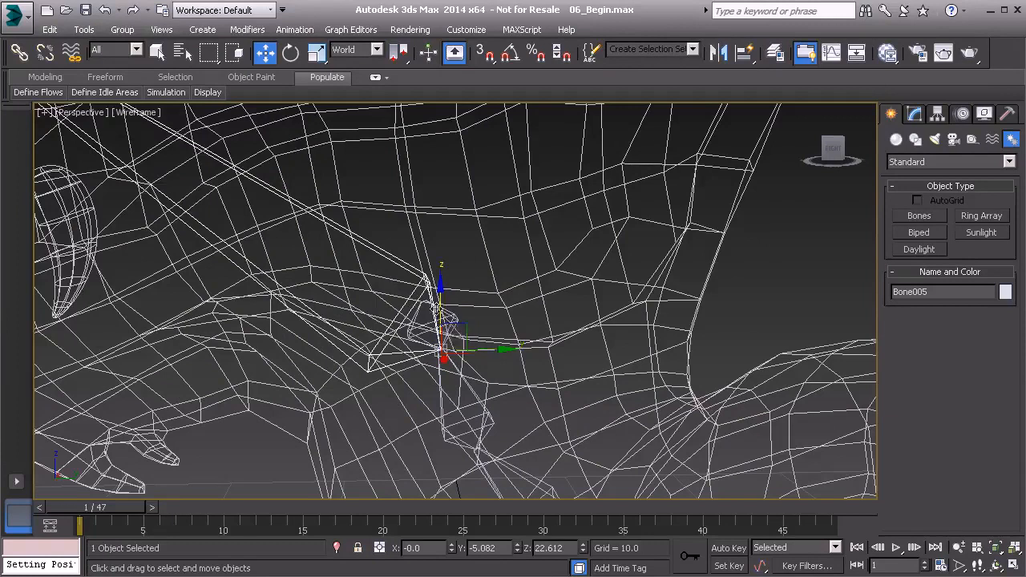
click(19, 52)
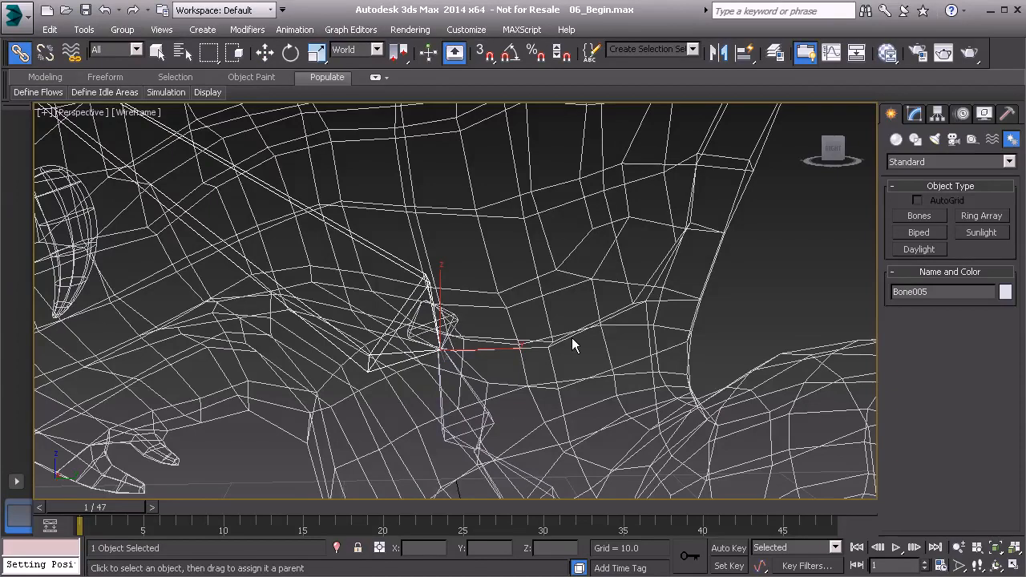
Select the whole hierarchy from the first neck bone up to the head and freeze its transforms
scroll(572, 338, down, 6)
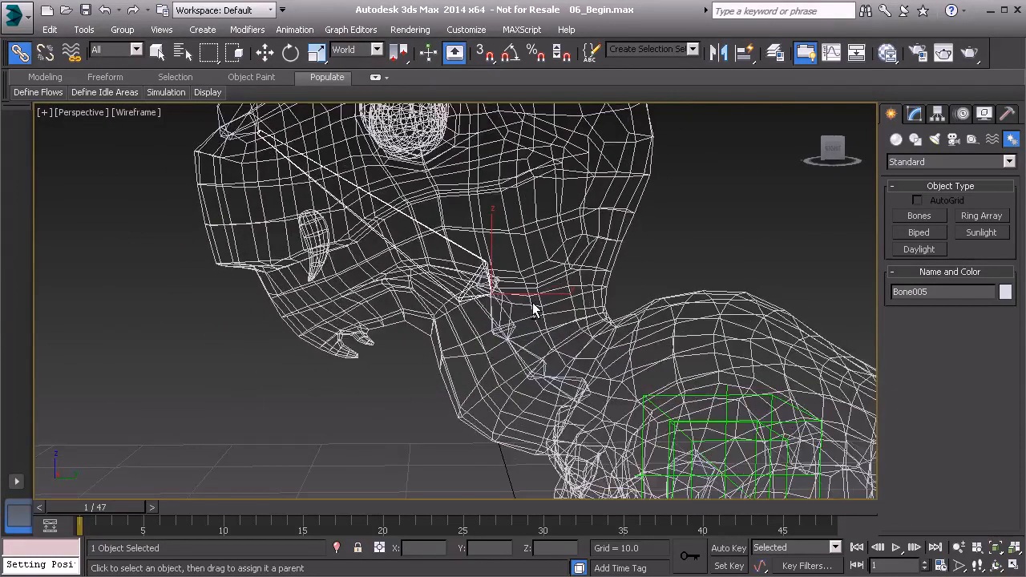
click(578, 381)
ctrl+click(536, 357)
click(577, 378)
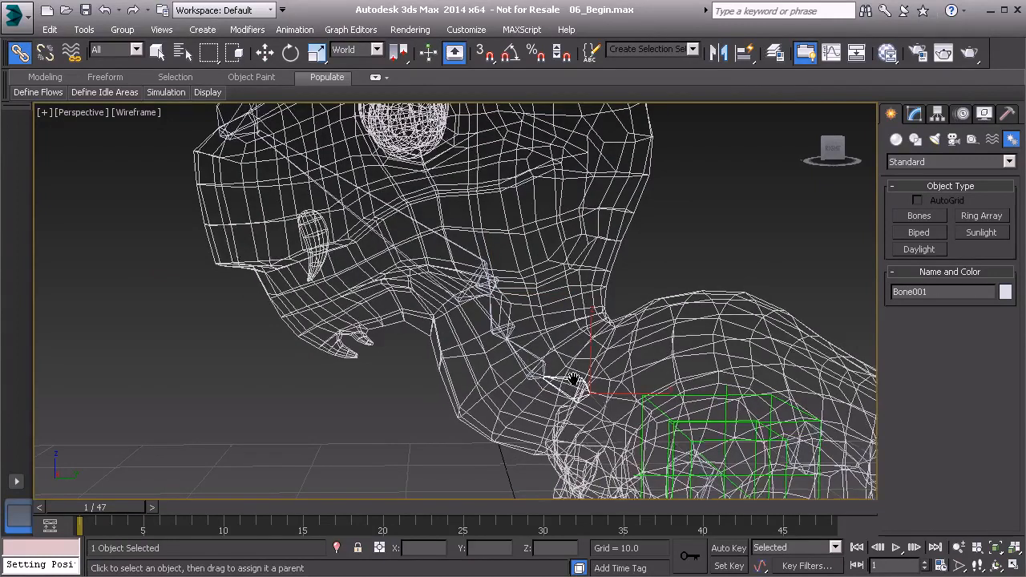
middle_drag(574, 379, 546, 373)
double_click(546, 372)
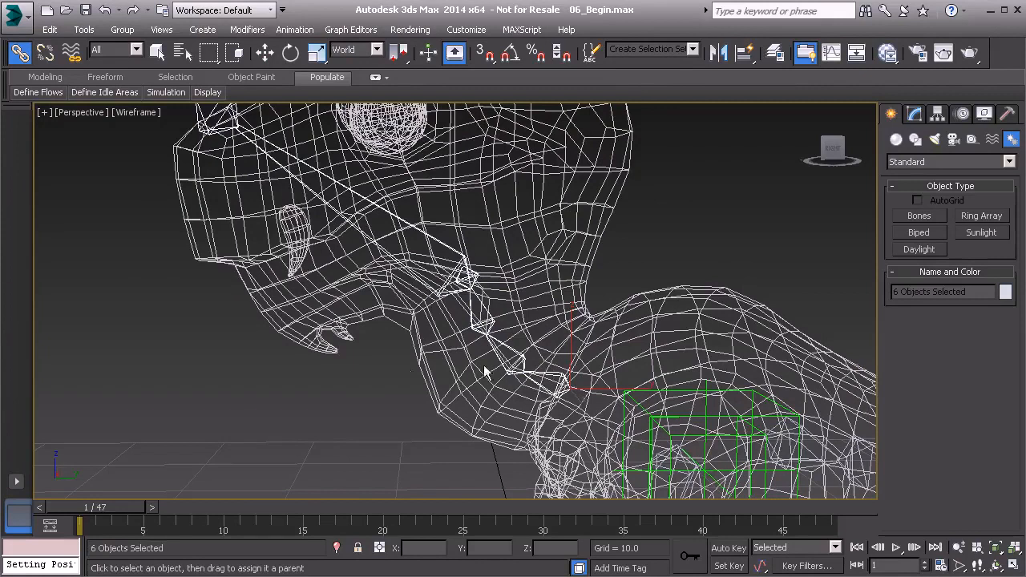
right_click(348, 373)
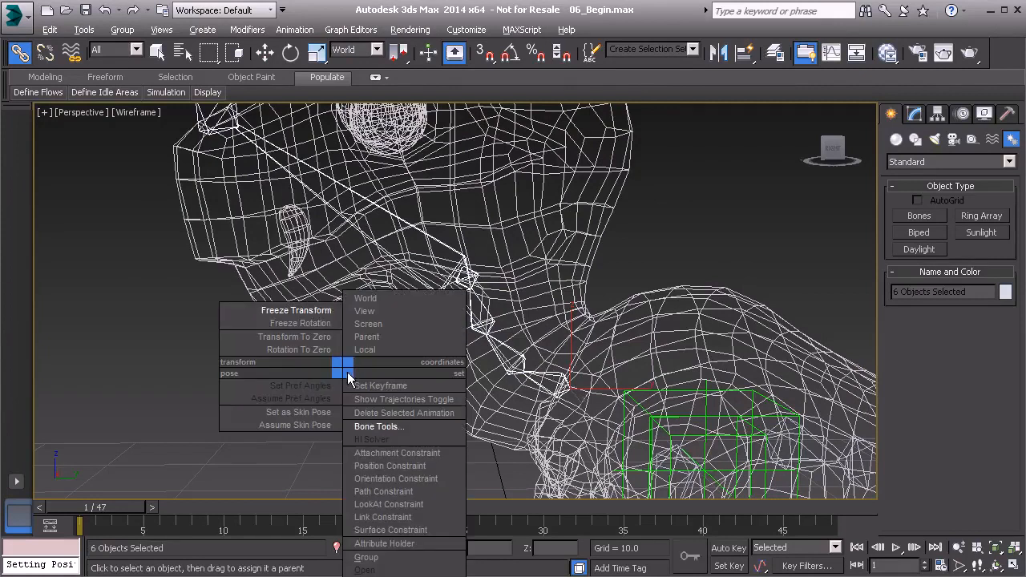
click(315, 314)
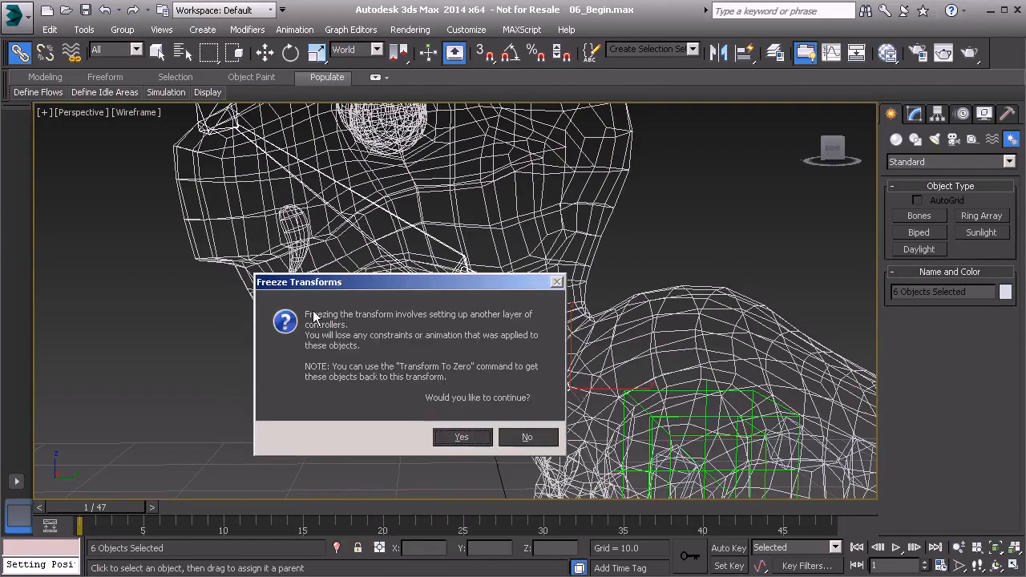
click(461, 437)
Set the Rotate tool's reference coordinate system to Gimbal, test-rotate all the neck and head bones together, and undo the rotation
middle_drag(458, 436, 453, 363)
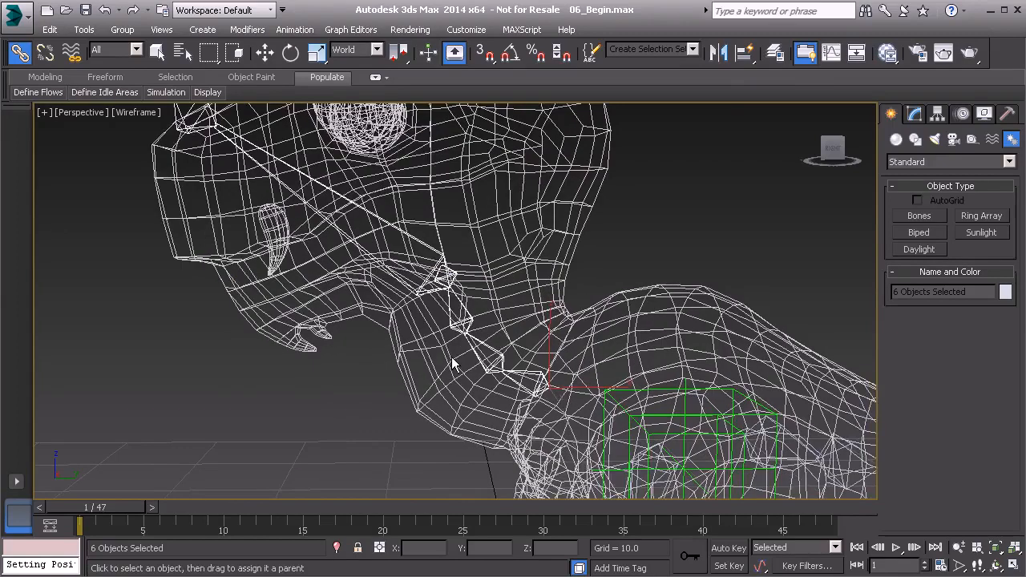
key(e)
click(362, 51)
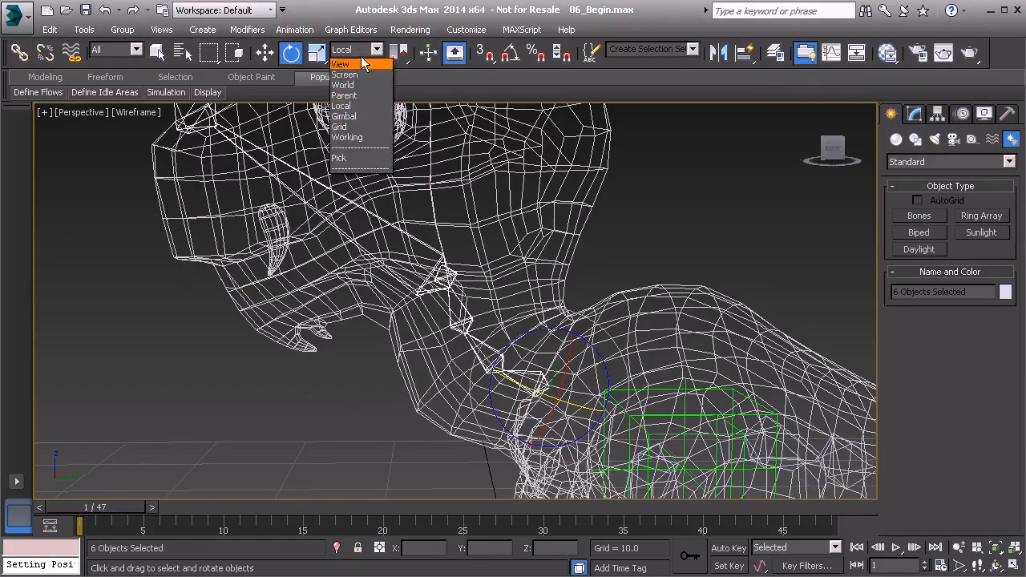
click(354, 116)
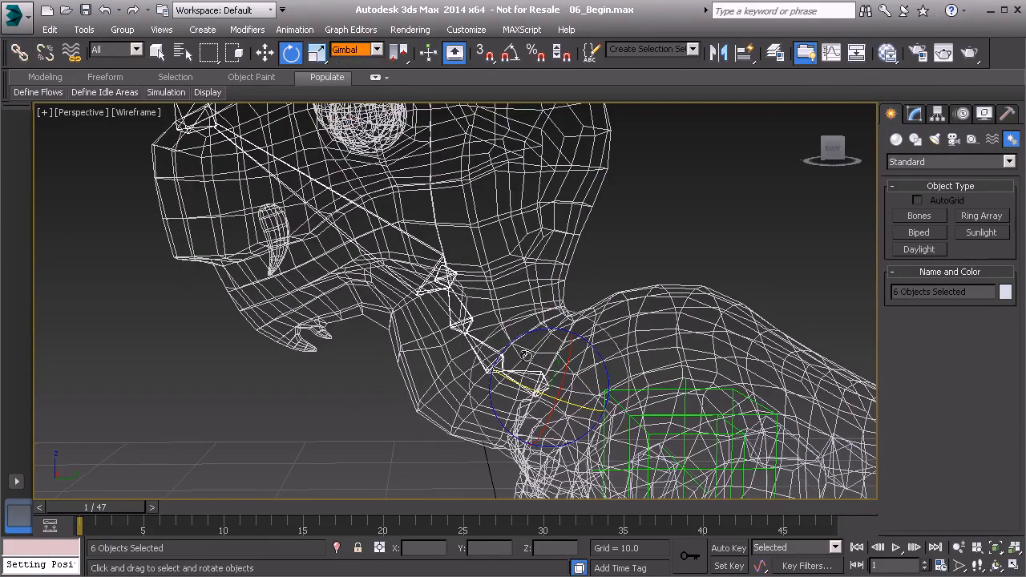
drag(522, 336, 460, 346)
key(ctrl+z)
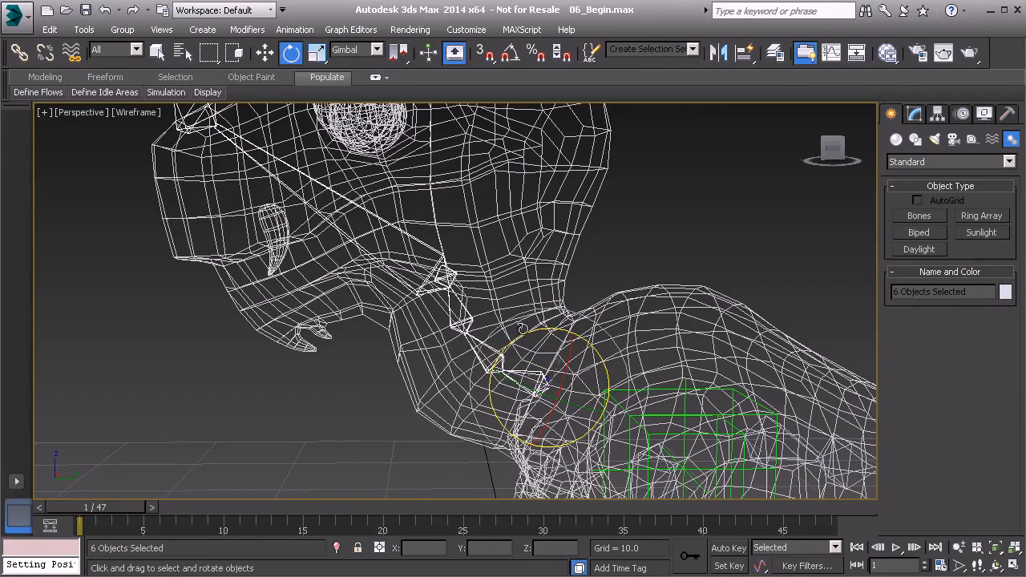
Test-rotate the selected neck and head bones together about separate Gimbal axes, undoing the rotations
drag(517, 335, 527, 295)
key(ctrl+z)
alt+middle_drag(488, 348, 566, 363)
drag(497, 365, 473, 360)
alt+middle_drag(473, 360, 515, 338)
drag(517, 333, 559, 319)
key(ctrl+z)
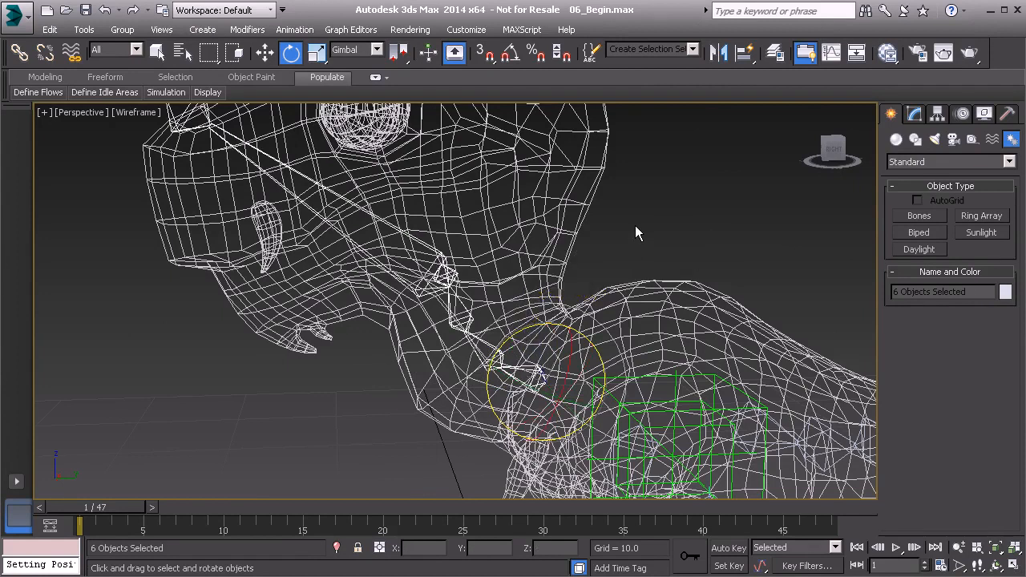
Link only the first neck bone at the base of the neck to the green box control around the body as its parent
click(634, 230)
scroll(564, 370, up, 2)
middle_drag(562, 388, 491, 349)
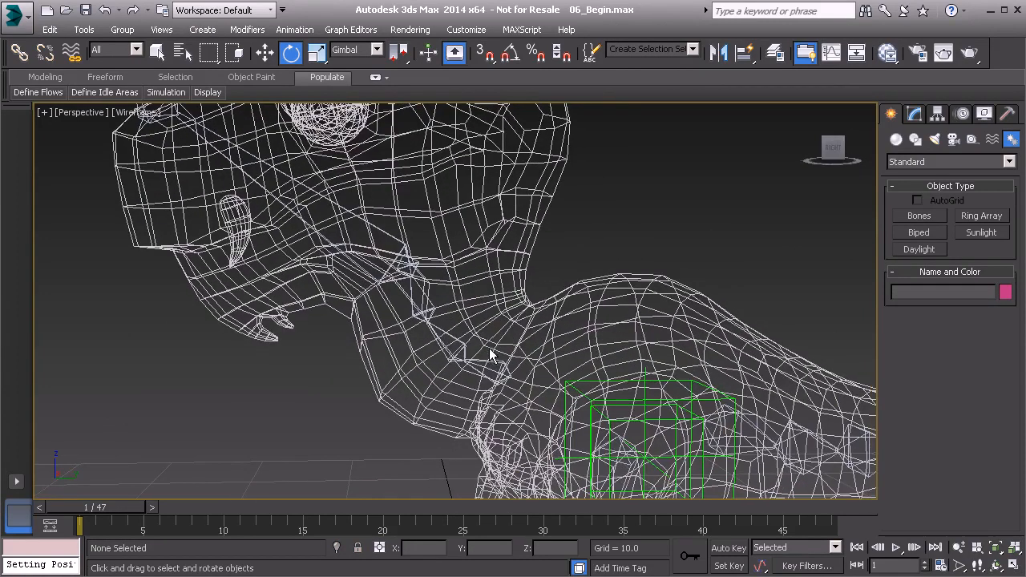
click(492, 360)
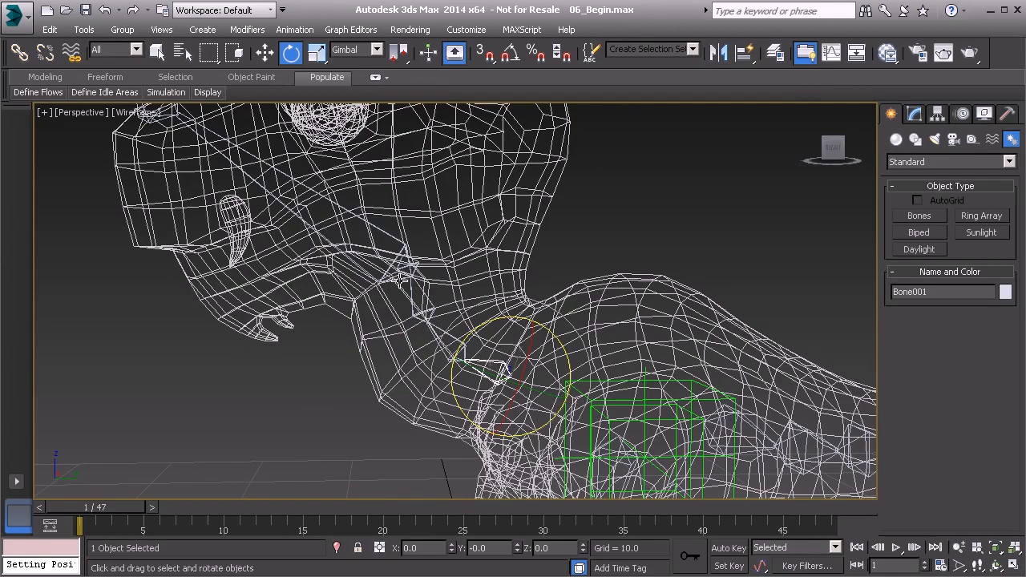
click(22, 56)
middle_drag(354, 246, 252, 158)
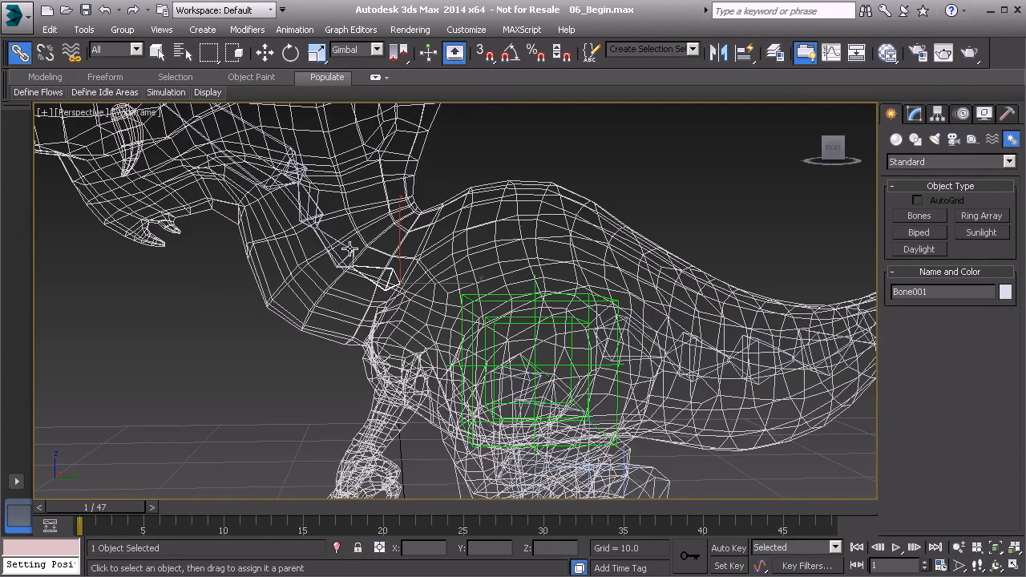
drag(373, 267, 472, 297)
middle_drag(361, 263, 447, 301)
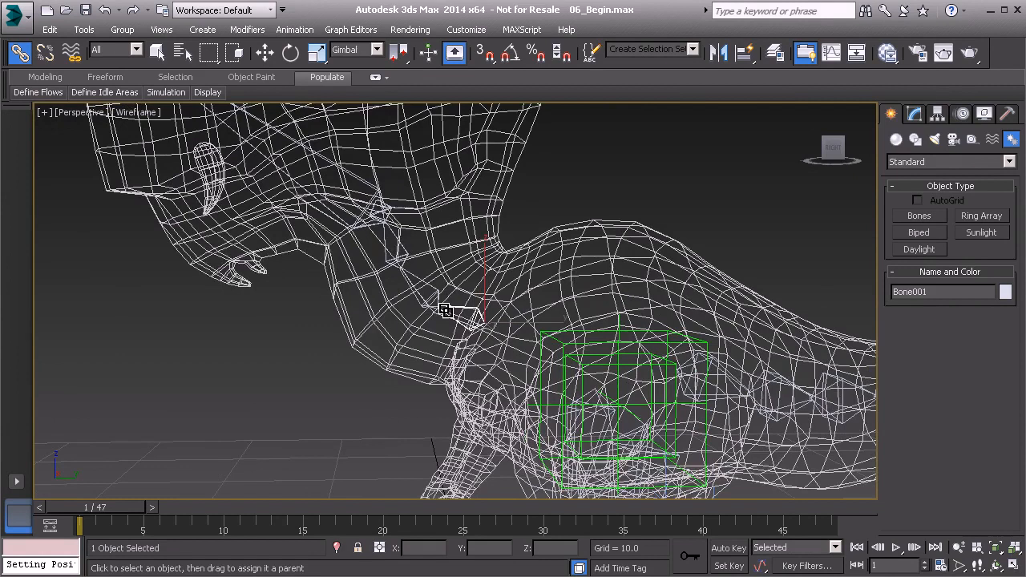
Freeze the transforms of the first neck bone again with its new parent link in place
right_click(252, 325)
click(205, 270)
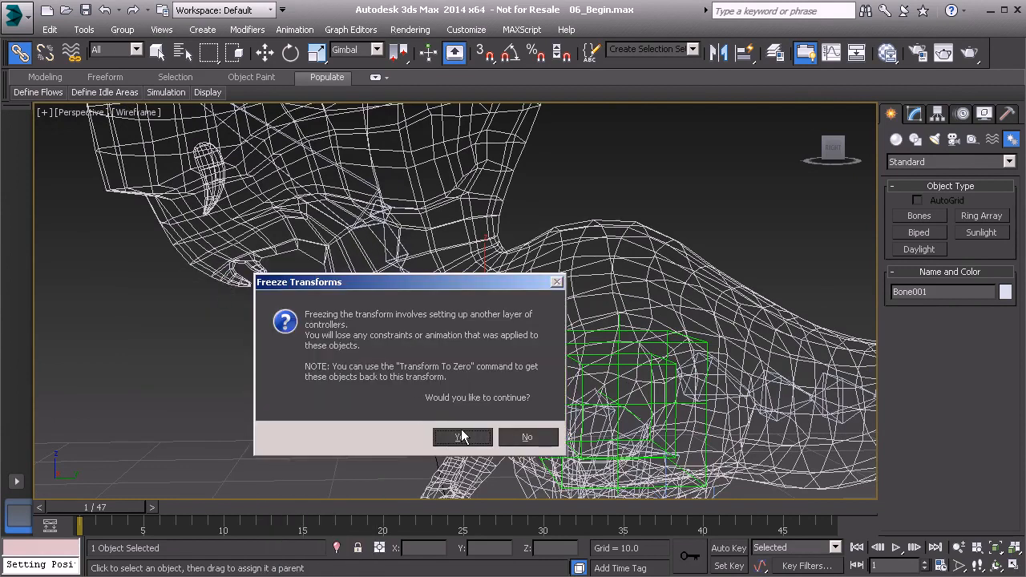
click(461, 439)
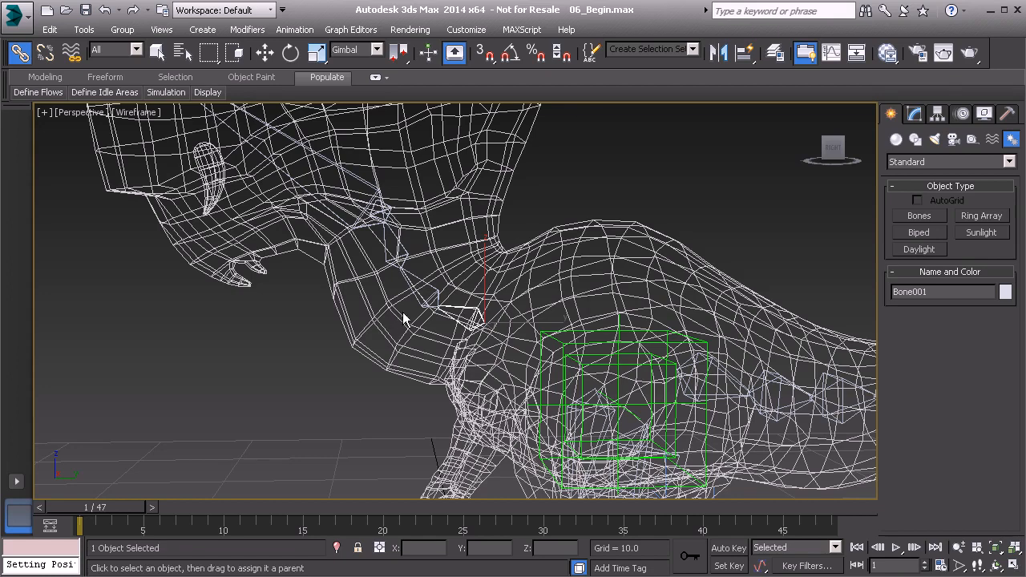
Select the second neck bone and return it to its frozen pose with Transform To Zero
click(434, 293)
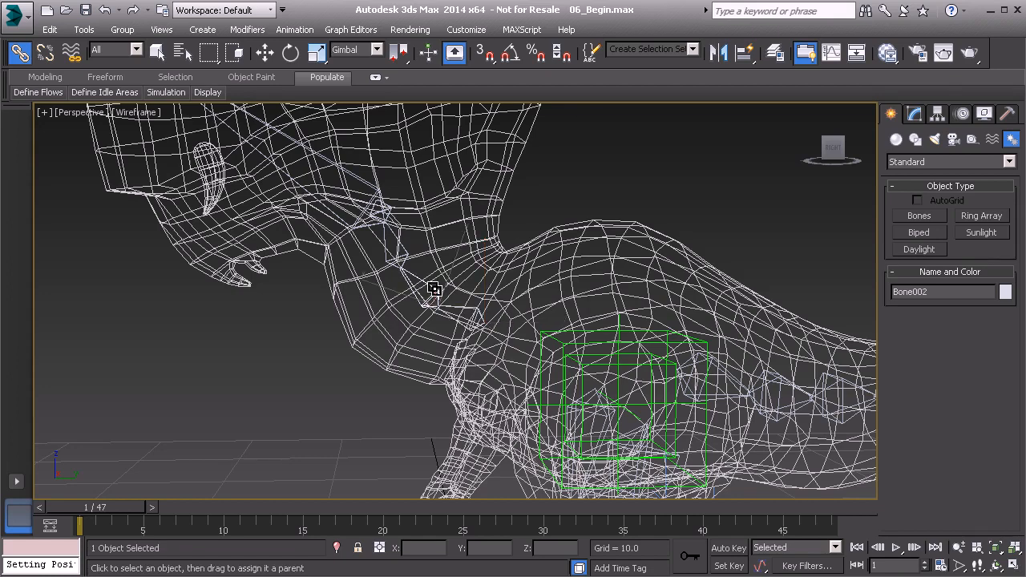
right_click(278, 336)
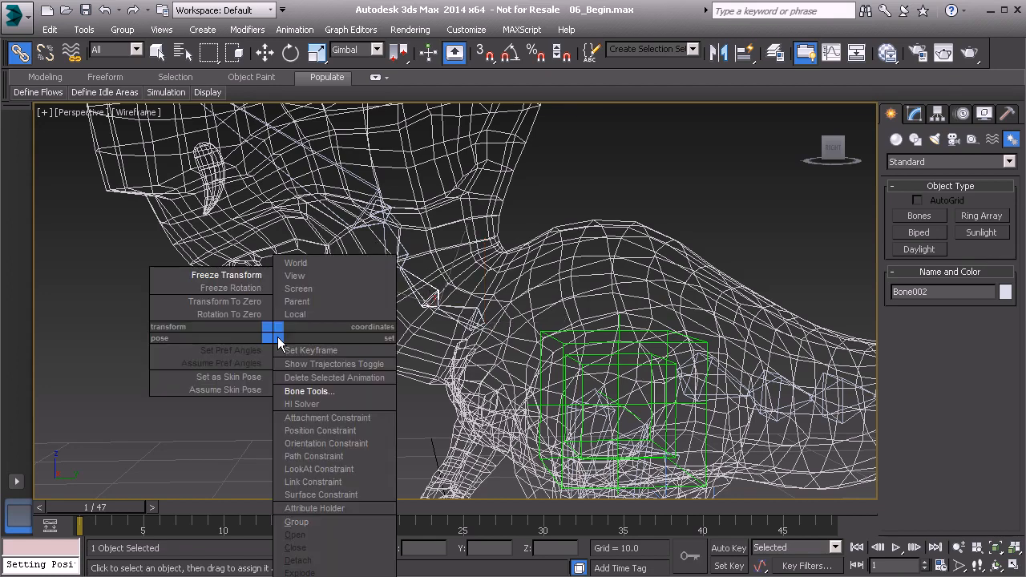
click(236, 304)
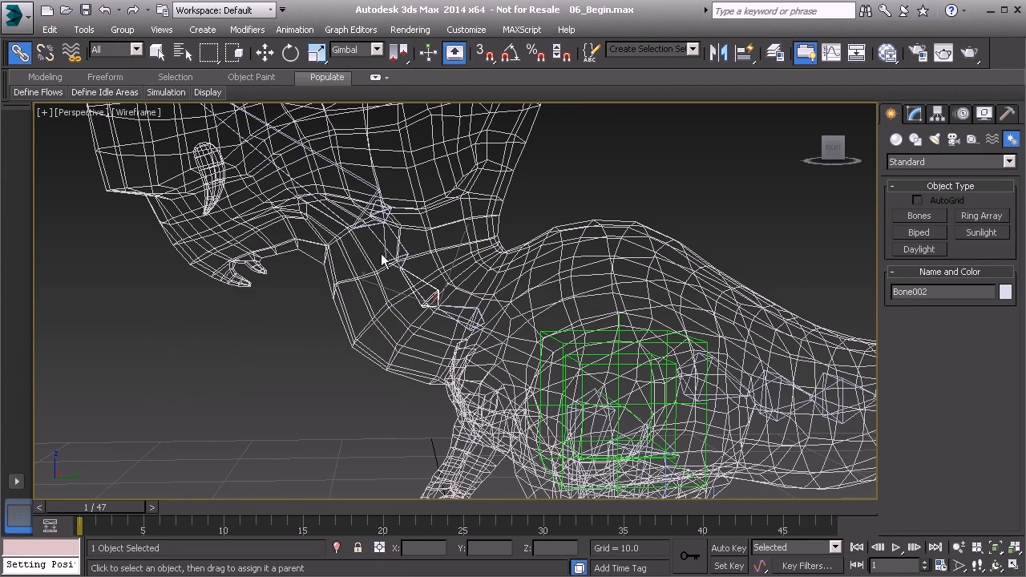
Rename the first neck bone at the base of the neck Bn_Neck_A01 and select the name text for reuse
click(468, 318)
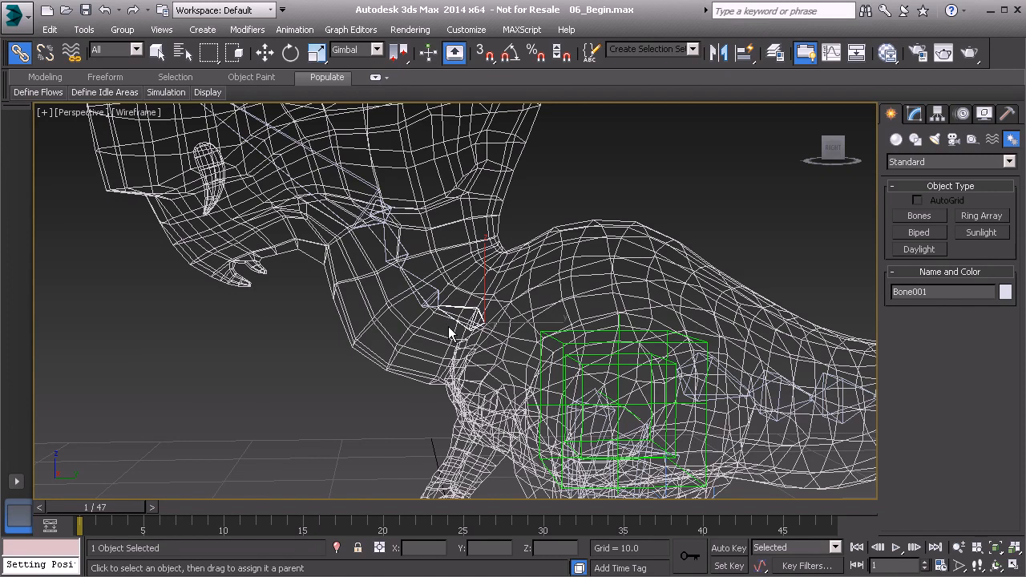
middle_drag(453, 299, 365, 357)
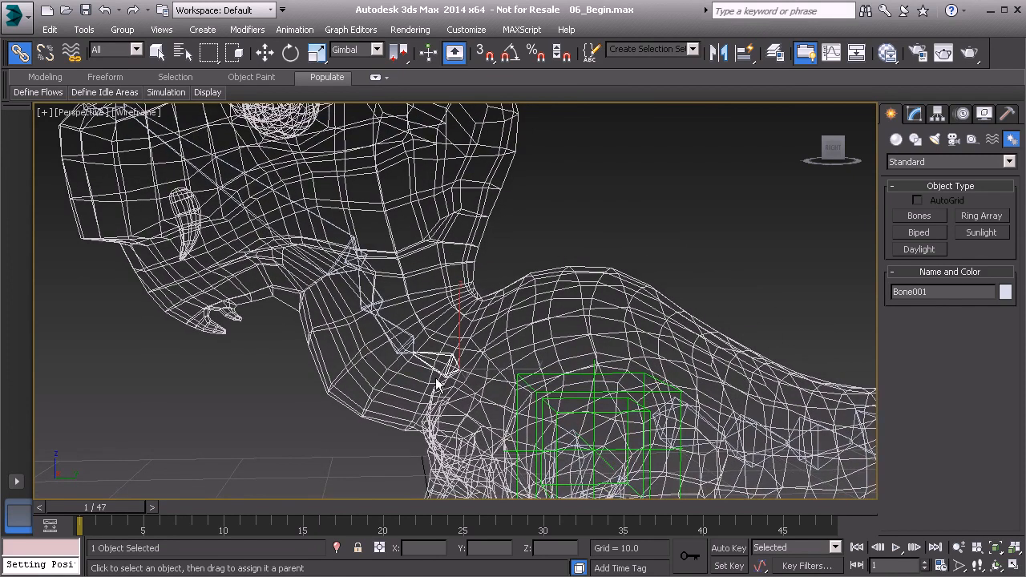
middle_drag(398, 313, 449, 322)
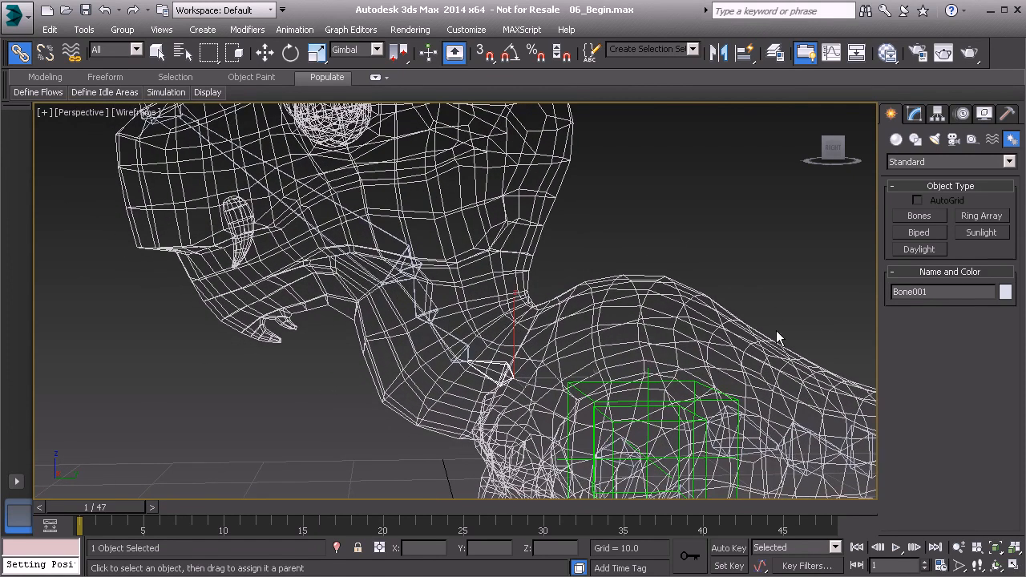
double_click(928, 292)
text(B)
drag(958, 293, 903, 296)
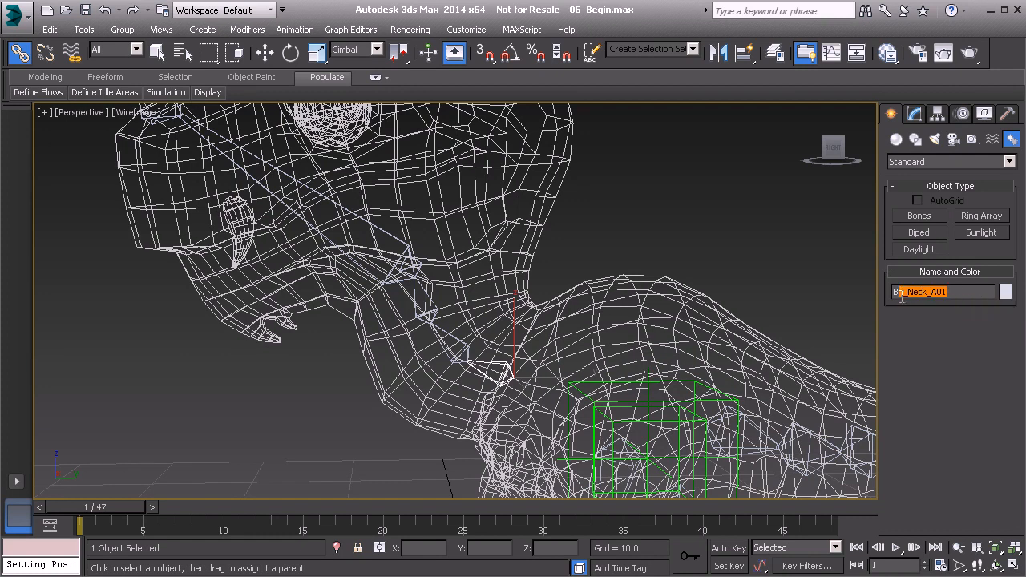
Rename the second neck bone Bn_Neck_B01, reusing the first bone's name with the letter changed
click(464, 344)
click(455, 336)
double_click(930, 294)
text(Bn_Neck_A01)
drag(931, 293, 937, 296)
text(B)
Rename the third neck bone in the same Bn_Neck series, using the next letter after B
click(427, 298)
double_click(932, 294)
text(Bn_Neck_A01)
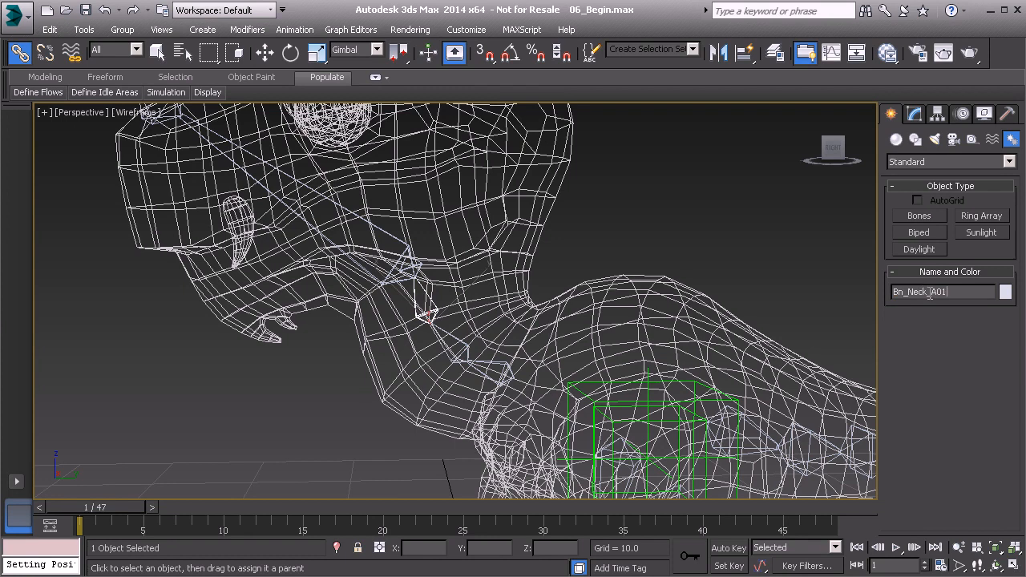
drag(932, 292, 937, 293)
Rename the small end bone at the tip of the neck chain Be_Neck_D01
click(413, 263)
double_click(931, 292)
text(Bn_Neck_A01)
drag(931, 292, 938, 296)
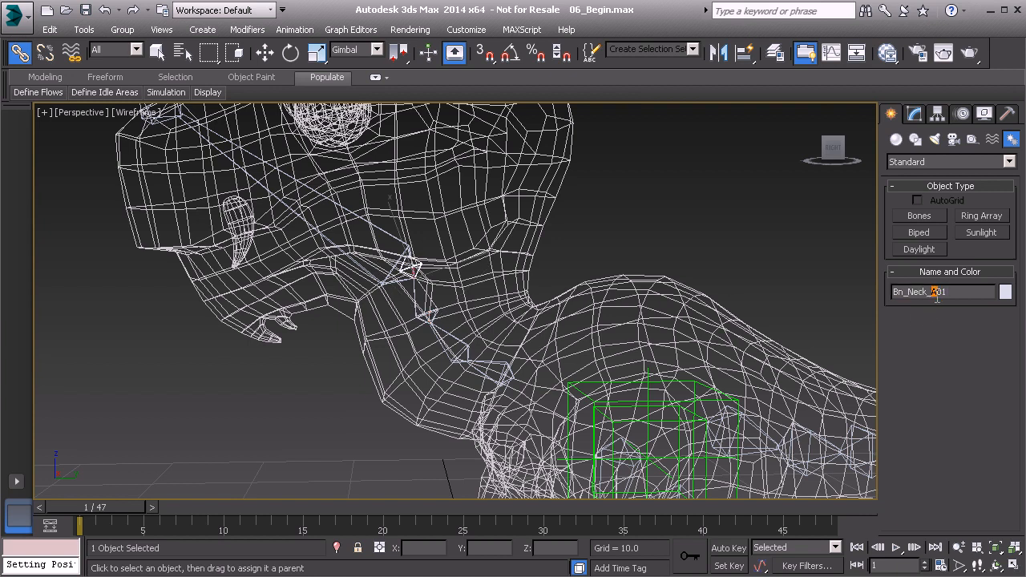
text(D)
Rename the long head bone running from the neck to the snout Bn_Head01
middle_drag(474, 270, 506, 351)
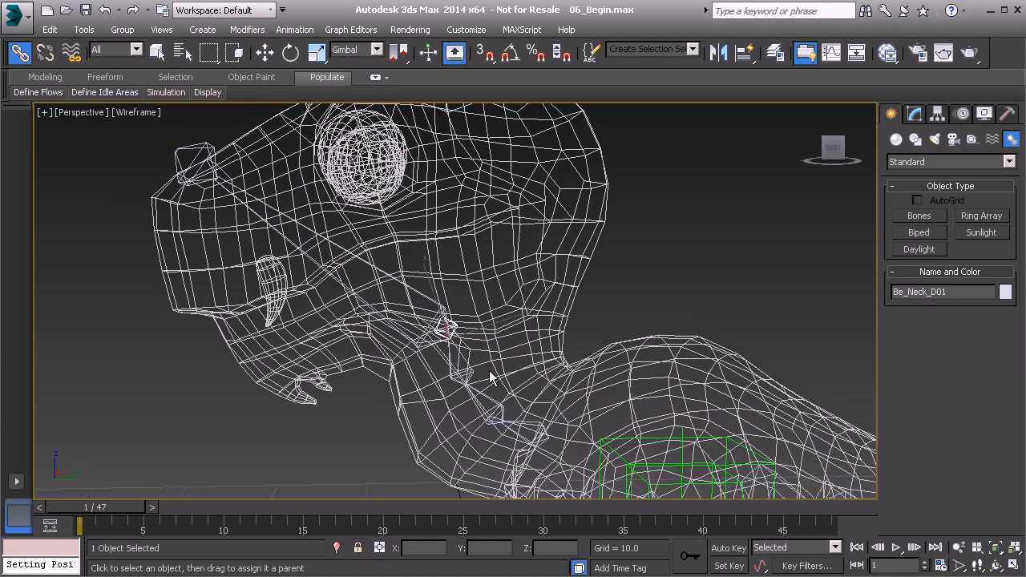
scroll(506, 352, up, 2)
click(425, 288)
double_click(905, 291)
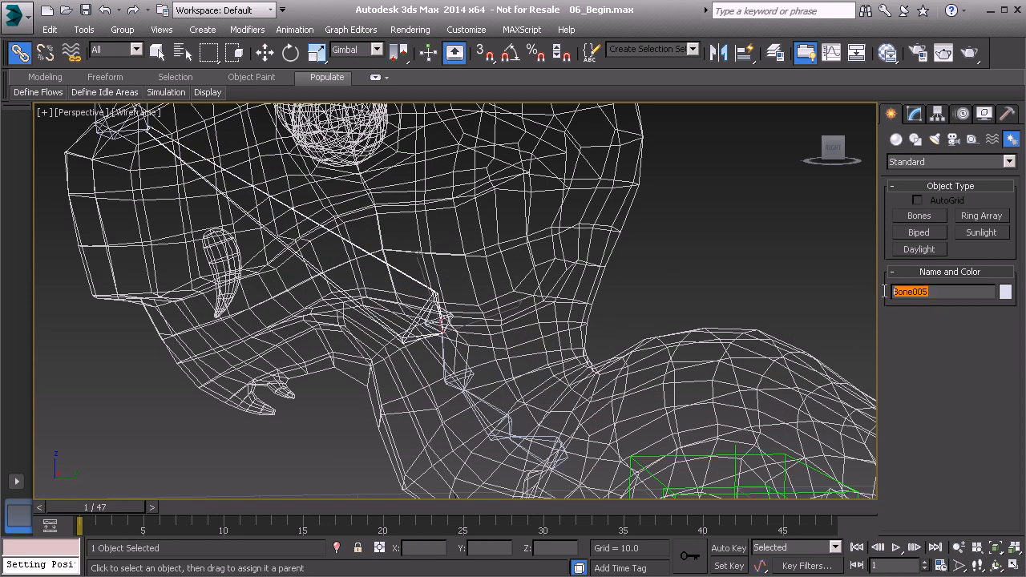
text(Bn_Head01)
key(Return)
Rename the end bone at the snout Be_Head01, reusing the head bone's name with the prefix changed
key(ctrl+c)
middle_drag(390, 249, 470, 298)
click(212, 139)
double_click(909, 291)
key(ctrl+v)
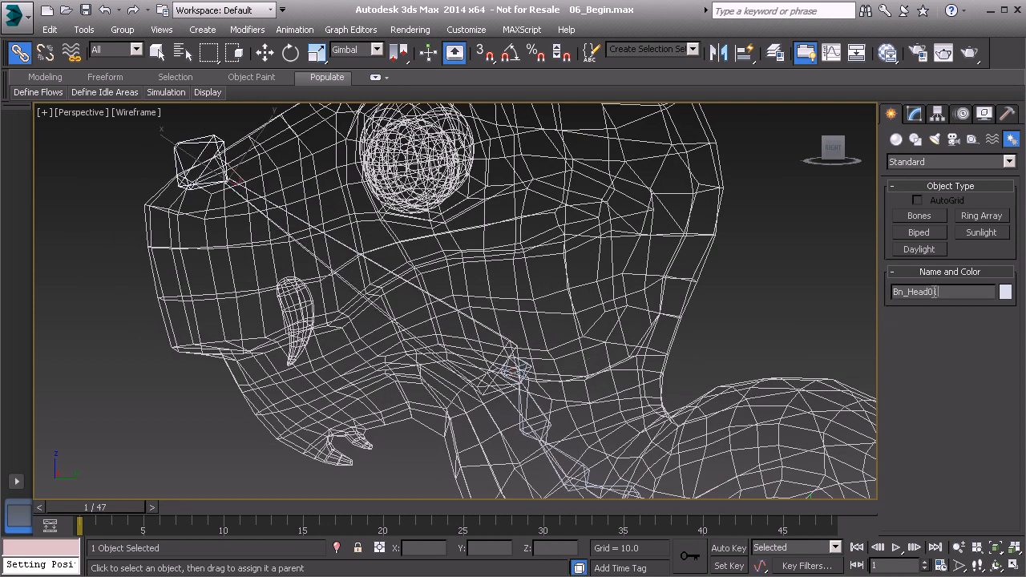
click(905, 292)
key(BackSpace)
text(e)
middle_drag(423, 312, 392, 248)
scroll(391, 248, down, 3)
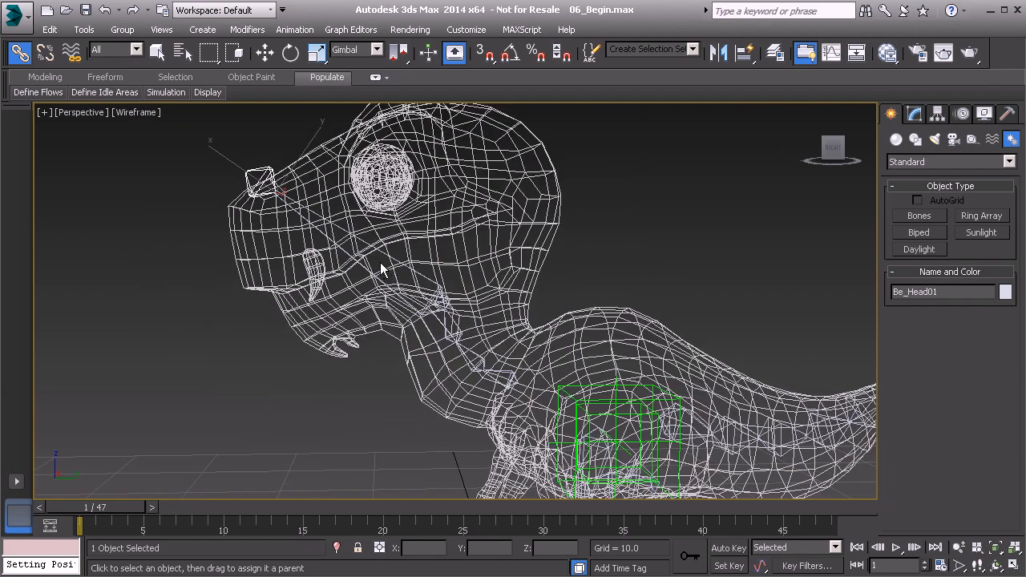
alt+middle_drag(497, 375, 431, 305)
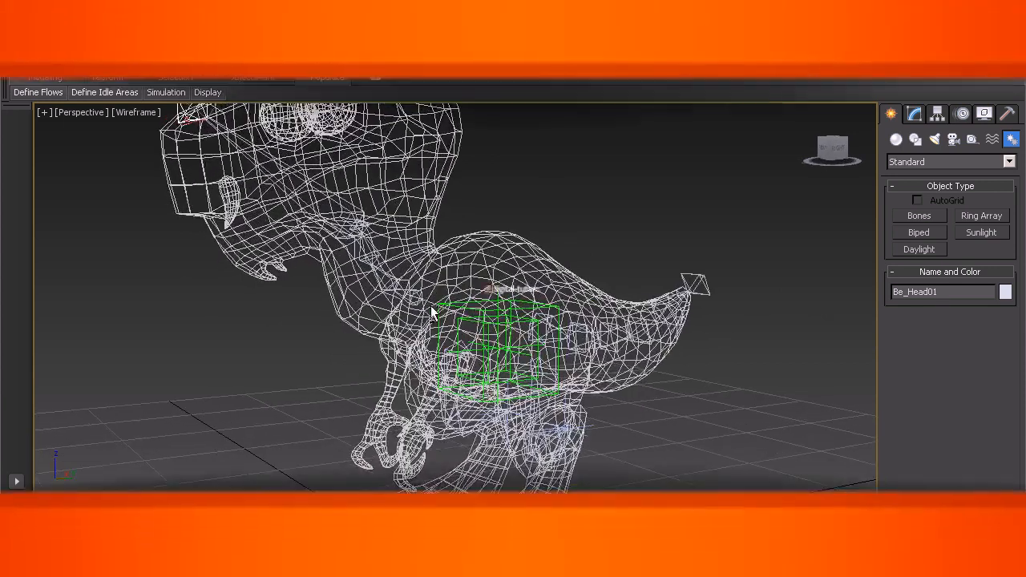